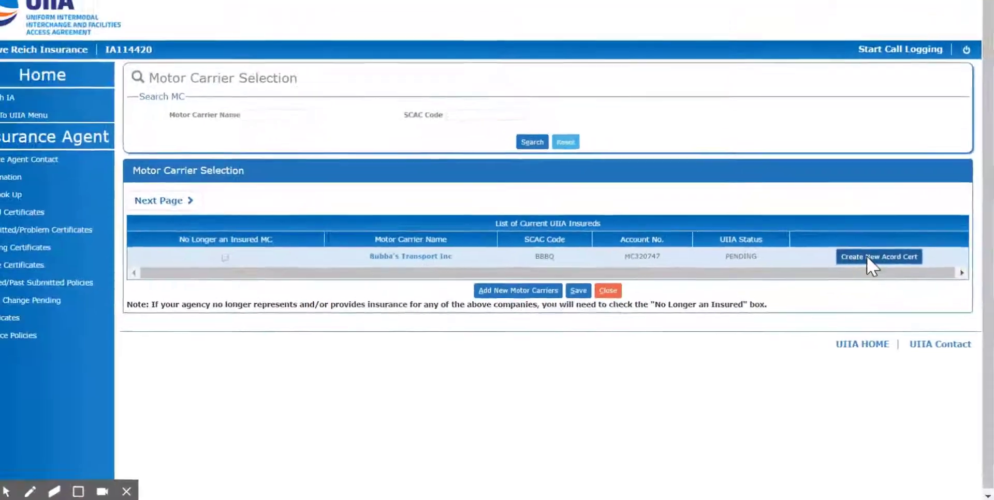
Choose Create New Acord Cert on the Bubba's Transport Inc row of current UIIA insureds.
{"action": "left_click", "coordinate": [866, 256]}
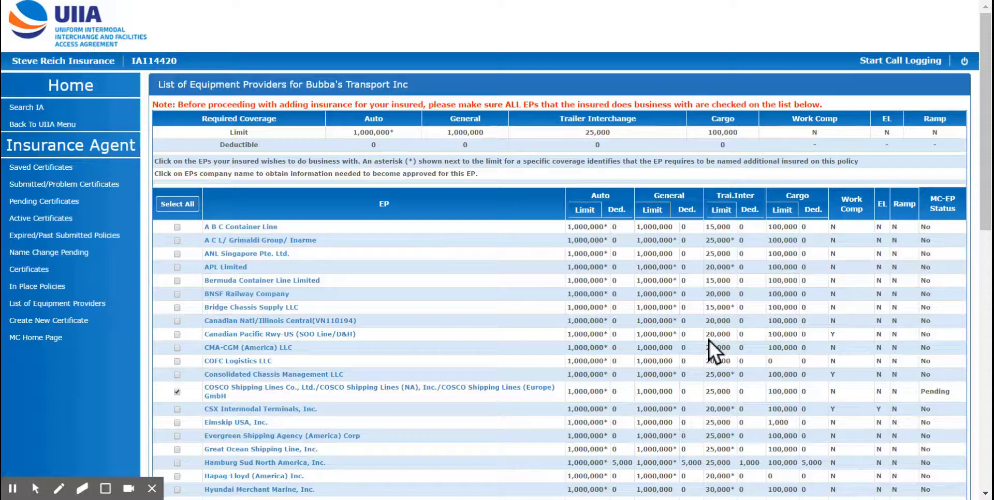
Tick APL Limited and Hapag-Lloyd (America) Inc. in the equipment provider table, then review the full list.
{"action": "scroll", "coordinate": [709, 341], "scroll_direction": "down", "scroll_amount": 3}
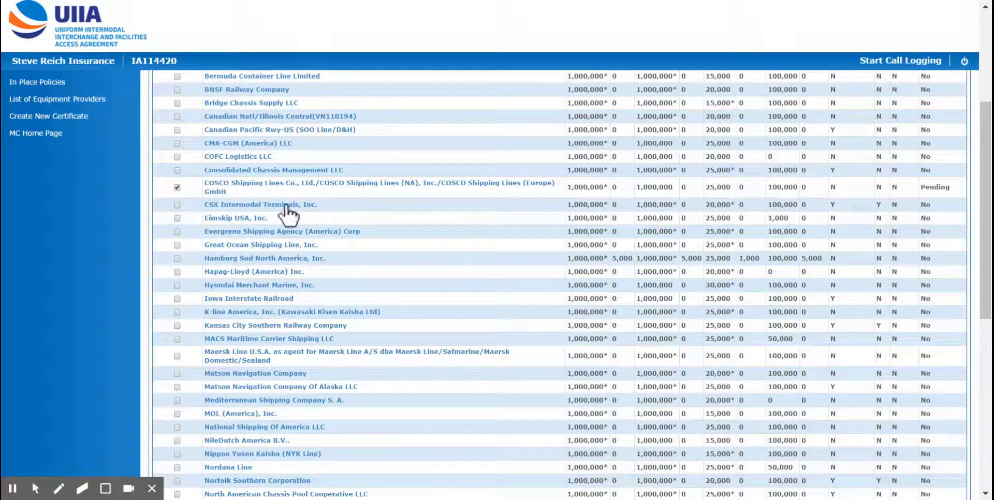
{"action": "scroll", "coordinate": [318, 222], "scroll_direction": "up", "scroll_amount": 3}
{"action": "left_click", "coordinate": [176, 217]}
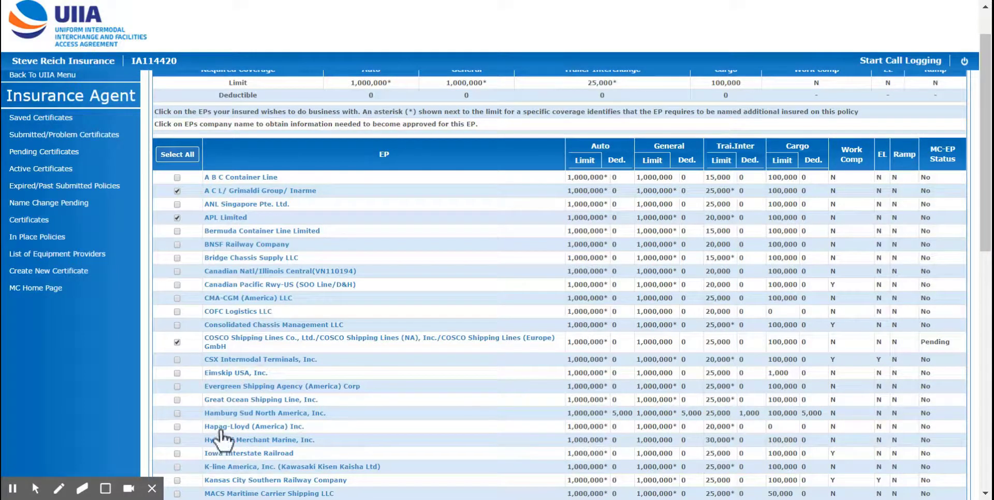
{"action": "left_click", "coordinate": [177, 426]}
{"action": "scroll", "coordinate": [593, 378], "scroll_direction": "down", "scroll_amount": 3}
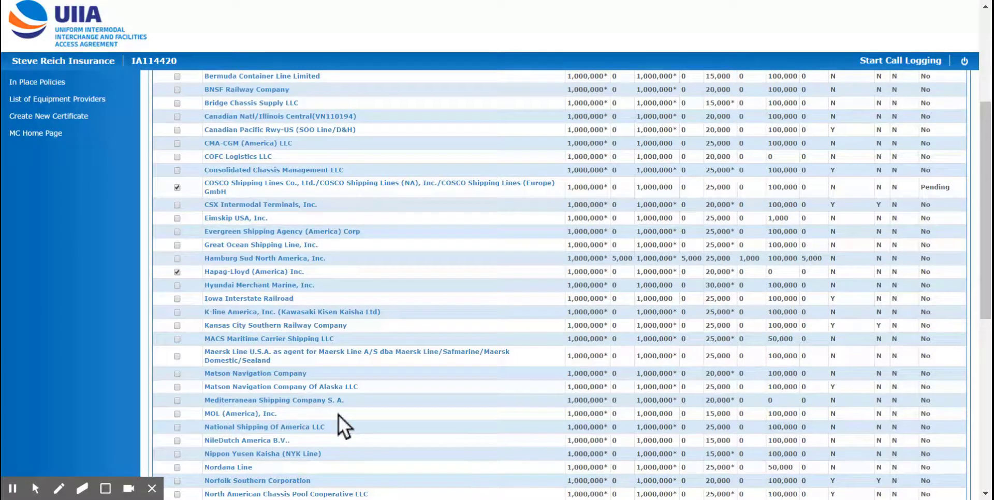
{"action": "scroll", "coordinate": [630, 381], "scroll_direction": "down", "scroll_amount": 1}
{"action": "scroll", "coordinate": [630, 381], "scroll_direction": "down", "scroll_amount": 3}
{"action": "scroll", "coordinate": [630, 381], "scroll_direction": "down", "scroll_amount": 2}
{"action": "scroll", "coordinate": [631, 381], "scroll_direction": "down", "scroll_amount": 1}
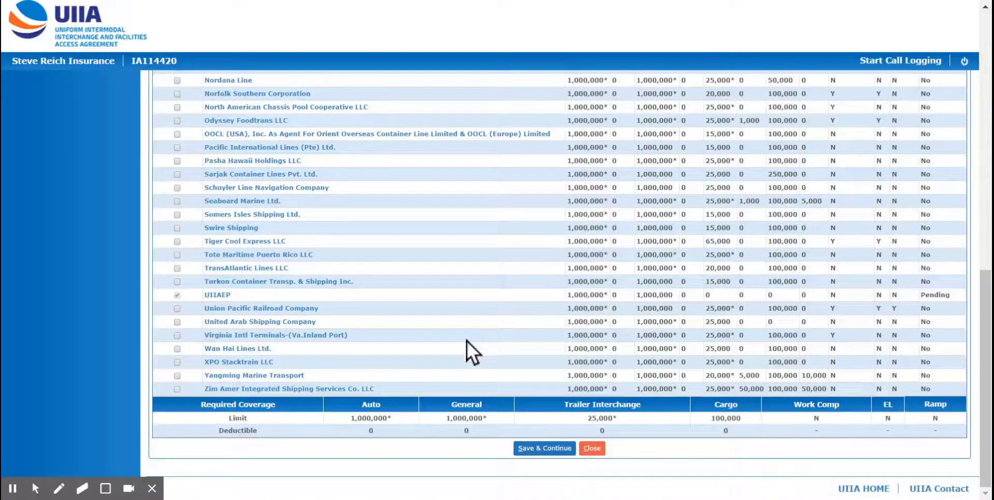
{"action": "scroll", "coordinate": [467, 342], "scroll_direction": "up", "scroll_amount": 3}
{"action": "scroll", "coordinate": [466, 341], "scroll_direction": "up", "scroll_amount": 3}
{"action": "scroll", "coordinate": [445, 318], "scroll_direction": "up", "scroll_amount": 3}
{"action": "scroll", "coordinate": [445, 317], "scroll_direction": "down", "scroll_amount": 2}
{"action": "scroll", "coordinate": [445, 318], "scroll_direction": "down", "scroll_amount": 3}
{"action": "scroll", "coordinate": [445, 318], "scroll_direction": "down", "scroll_amount": 3}
{"action": "scroll", "coordinate": [446, 318], "scroll_direction": "down", "scroll_amount": 3}
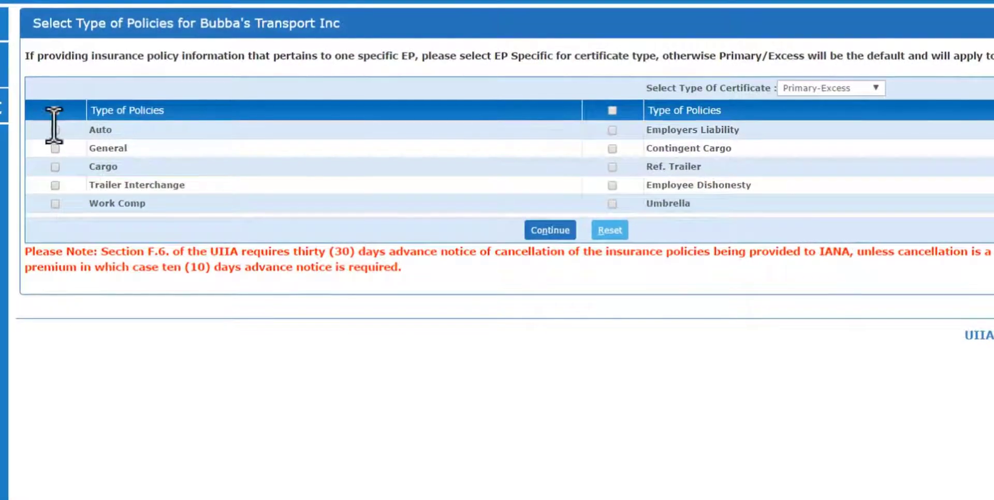
Tick Auto, General and Cargo under Type of Policies.
{"action": "left_click", "coordinate": [55, 129]}
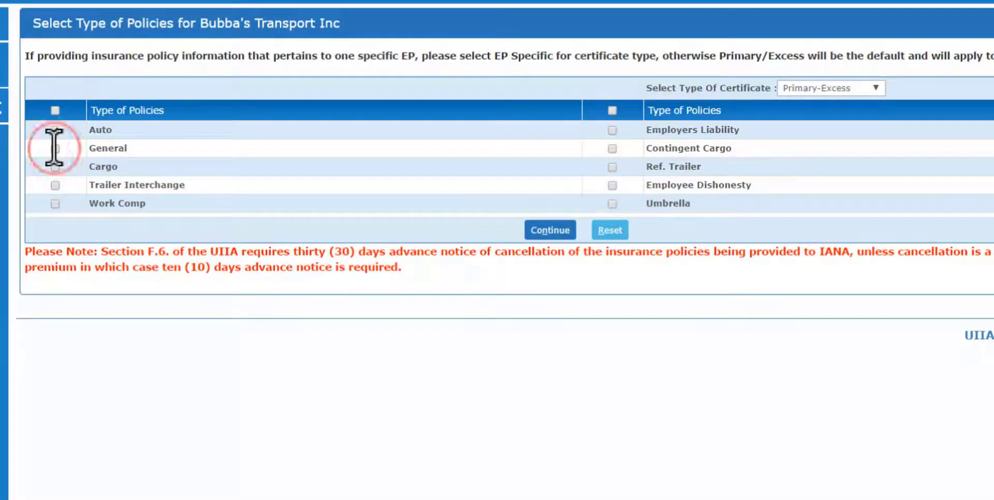
{"action": "left_click", "coordinate": [55, 148]}
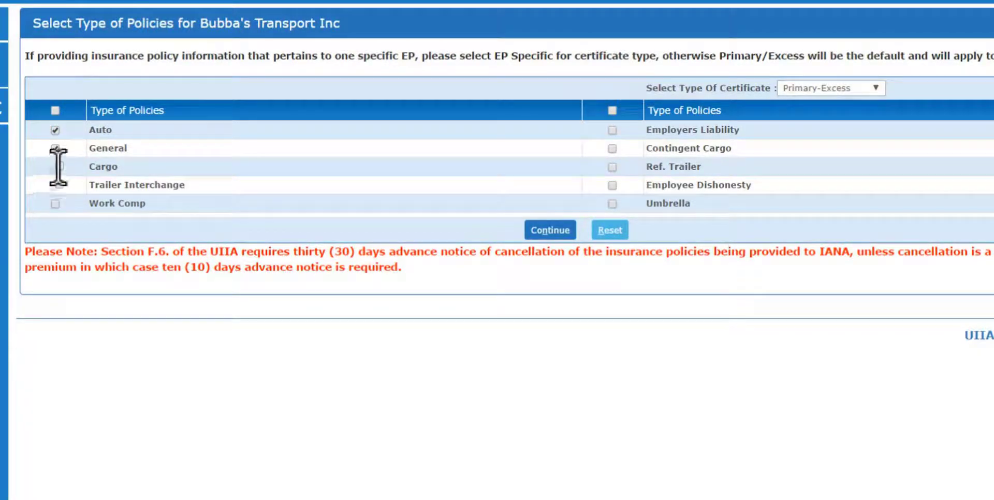
{"action": "left_click", "coordinate": [55, 167]}
Copy all in-place policies into the certificate form and review the filled-in coverages.
{"action": "left_click", "coordinate": [550, 230]}
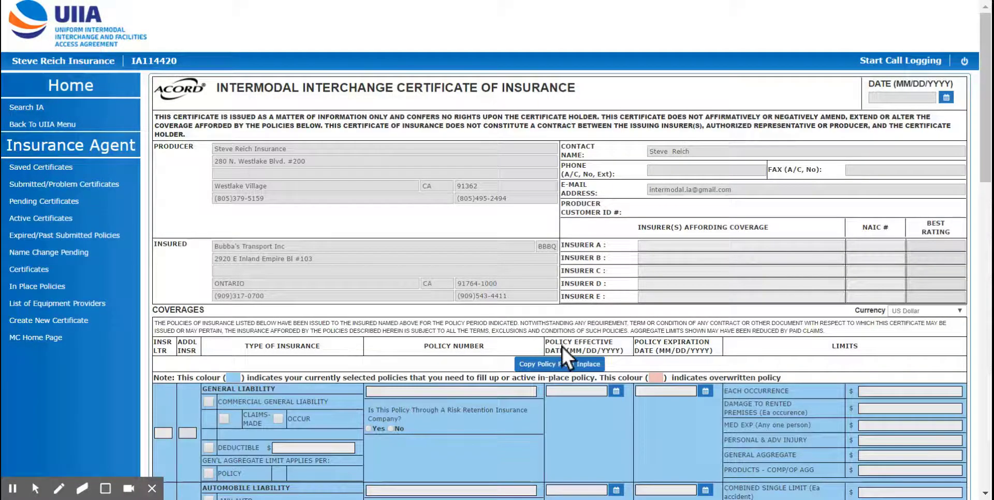
{"action": "scroll", "coordinate": [549, 358], "scroll_direction": "down", "scroll_amount": 2}
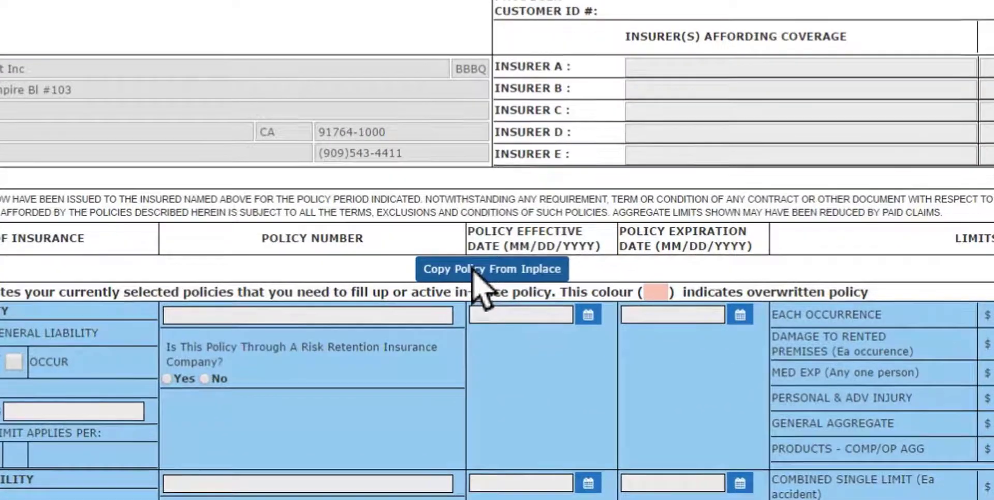
{"action": "left_click", "coordinate": [548, 288]}
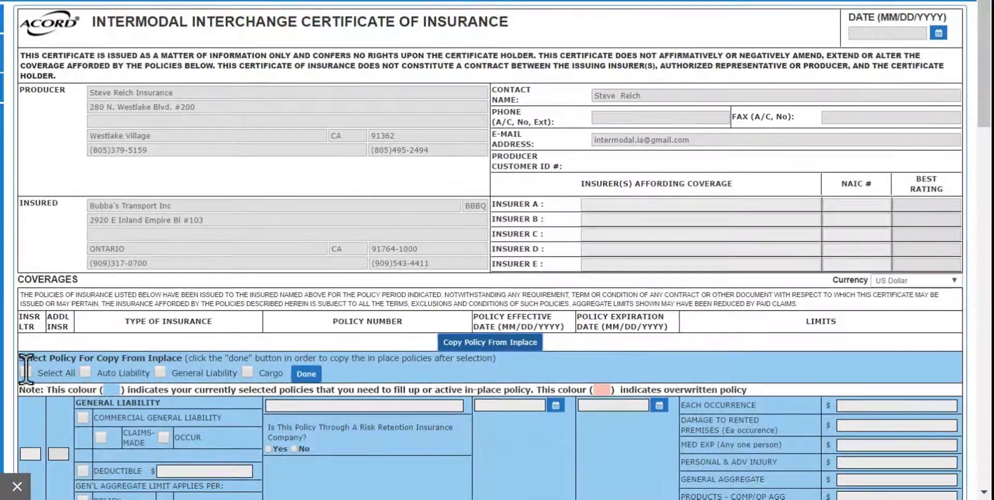
{"action": "left_click", "coordinate": [27, 372]}
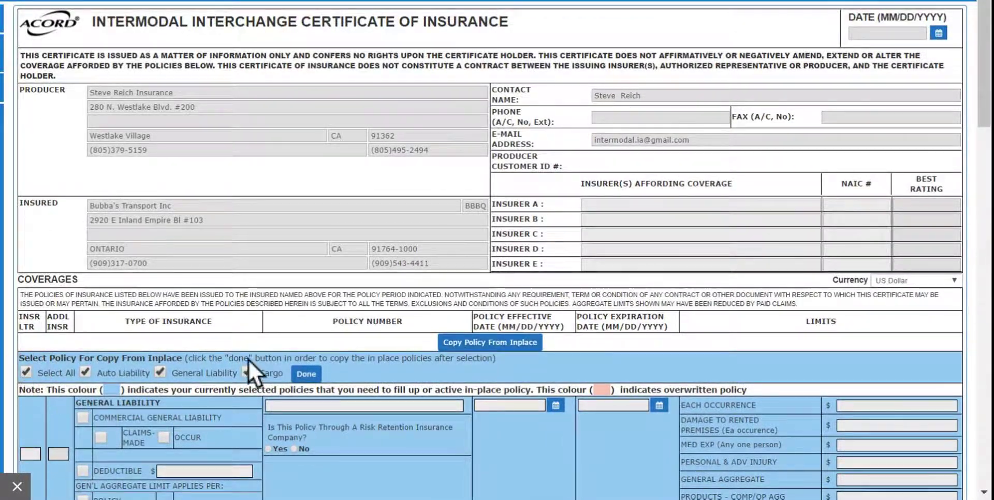
{"action": "scroll", "coordinate": [528, 430], "scroll_direction": "down", "scroll_amount": 2}
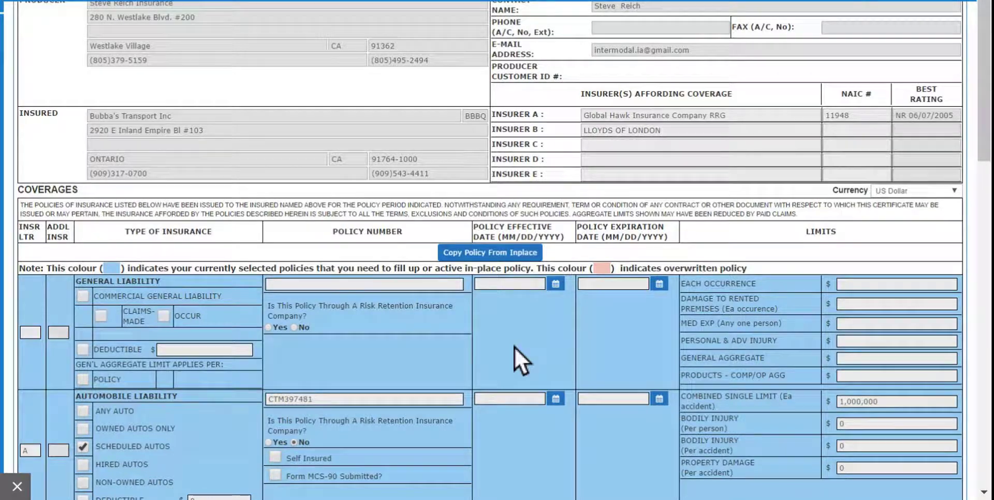
{"action": "scroll", "coordinate": [514, 347], "scroll_direction": "down", "scroll_amount": 2}
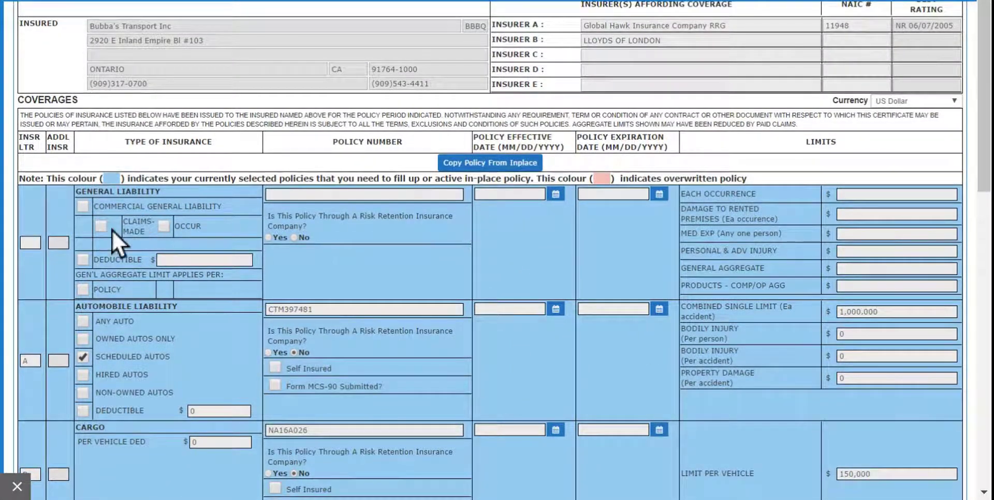
{"action": "scroll", "coordinate": [768, 275], "scroll_direction": "down", "scroll_amount": 2}
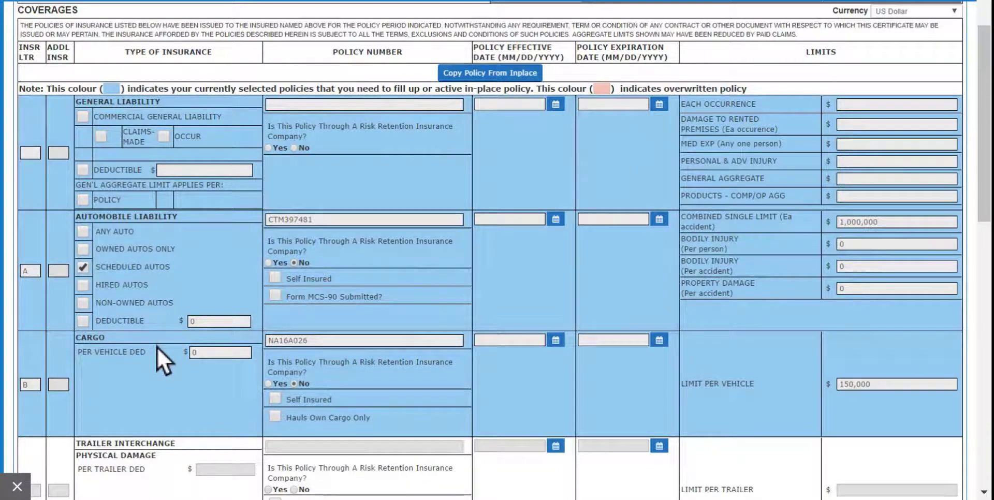
{"action": "scroll", "coordinate": [157, 348], "scroll_direction": "down", "scroll_amount": 2}
{"action": "scroll", "coordinate": [157, 348], "scroll_direction": "down", "scroll_amount": 1}
{"action": "scroll", "coordinate": [157, 348], "scroll_direction": "down", "scroll_amount": 2}
{"action": "scroll", "coordinate": [157, 347], "scroll_direction": "down", "scroll_amount": 1}
{"action": "scroll", "coordinate": [158, 348], "scroll_direction": "up", "scroll_amount": 8}
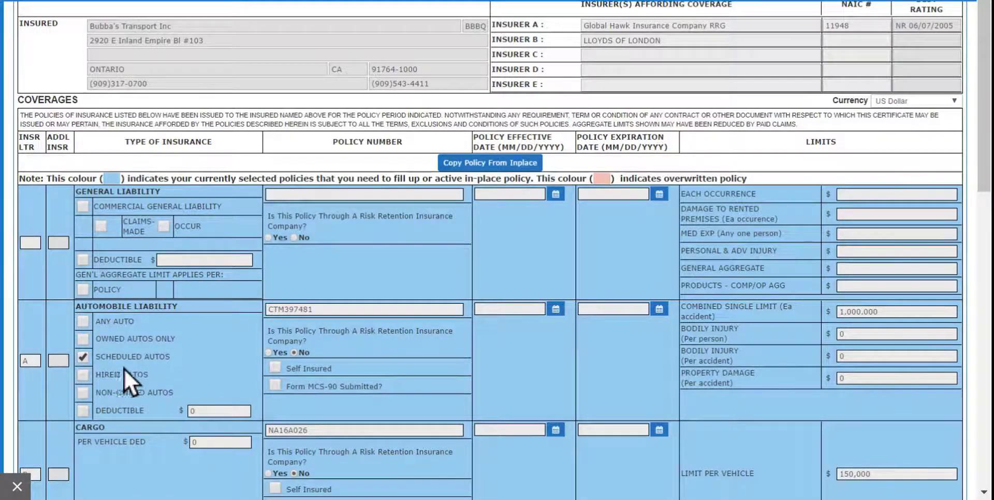
{"action": "scroll", "coordinate": [98, 402], "scroll_direction": "up", "scroll_amount": 2}
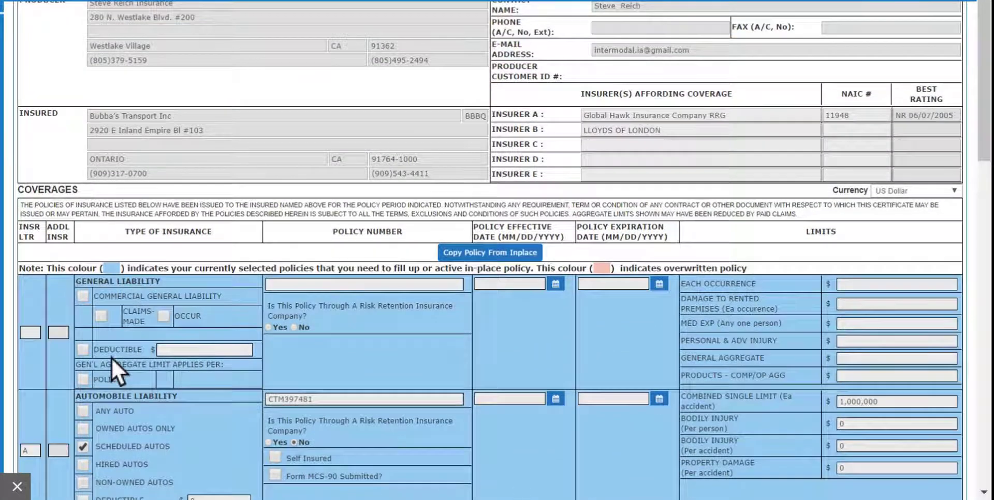
Fill general liability: commercial general liability, insurer A, per-policy aggregate, policy number and dates.
{"action": "scroll", "coordinate": [112, 359], "scroll_direction": "down", "scroll_amount": 2}
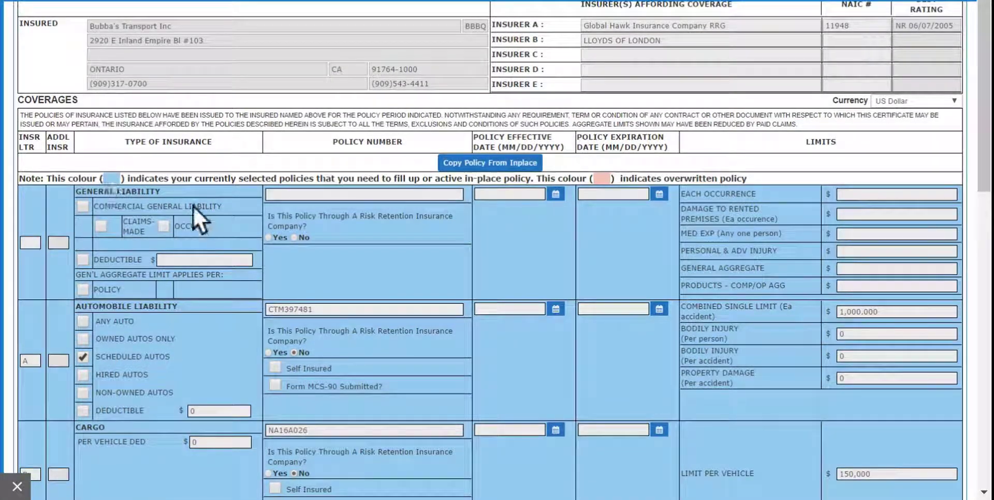
{"action": "left_click", "coordinate": [83, 205]}
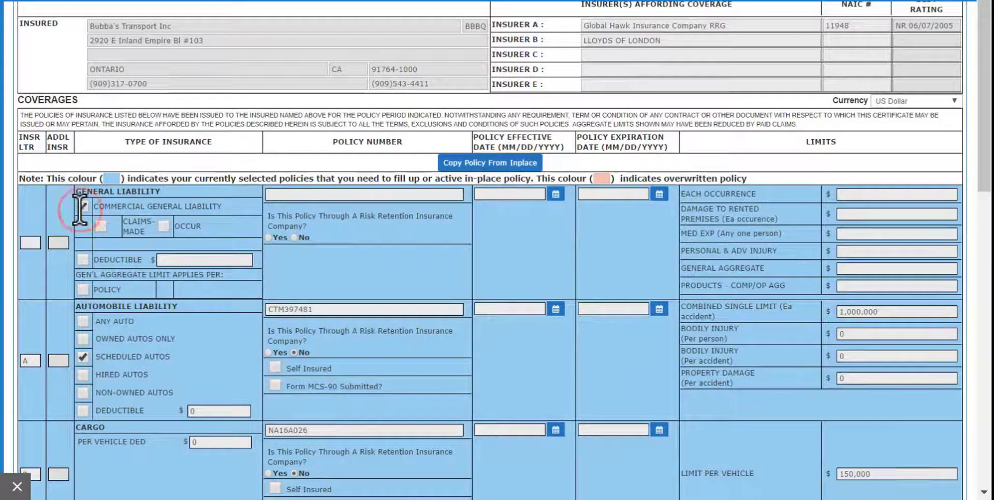
{"action": "left_click", "coordinate": [31, 243]}
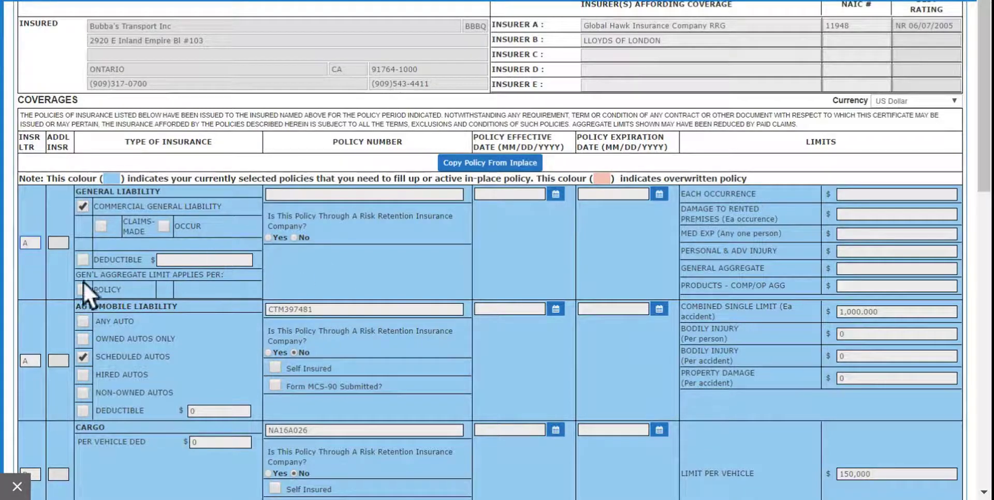
{"action": "type", "text": "A"}
{"action": "left_click", "coordinate": [221, 285]}
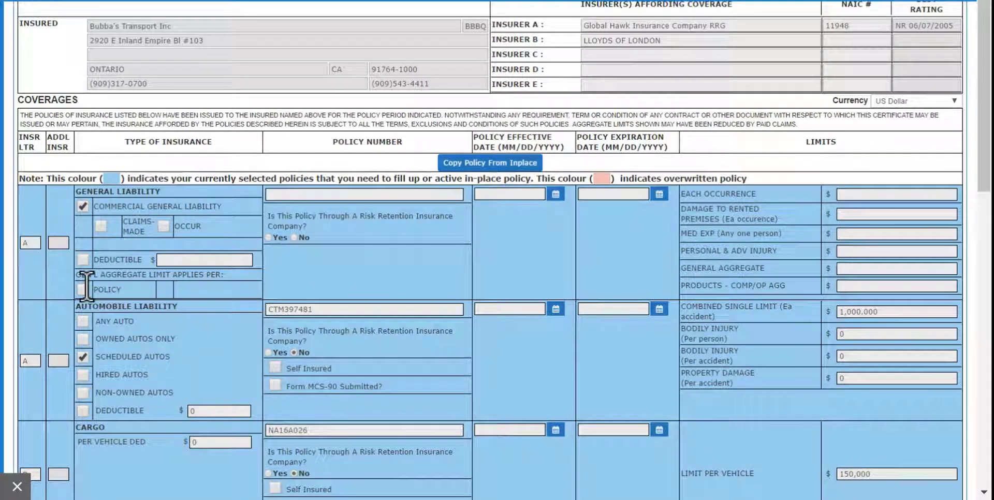
{"action": "left_click", "coordinate": [82, 290]}
{"action": "left_click", "coordinate": [306, 197]}
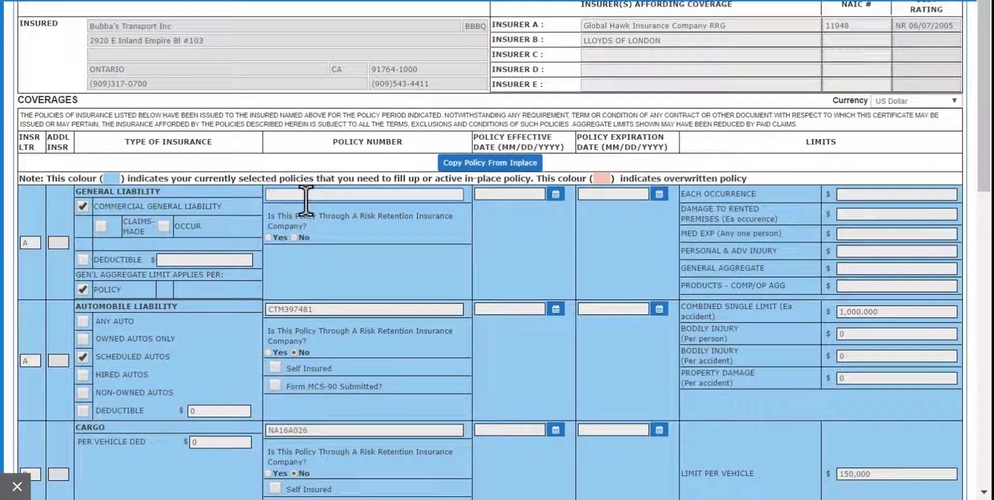
{"action": "type", "text": "TBA"}
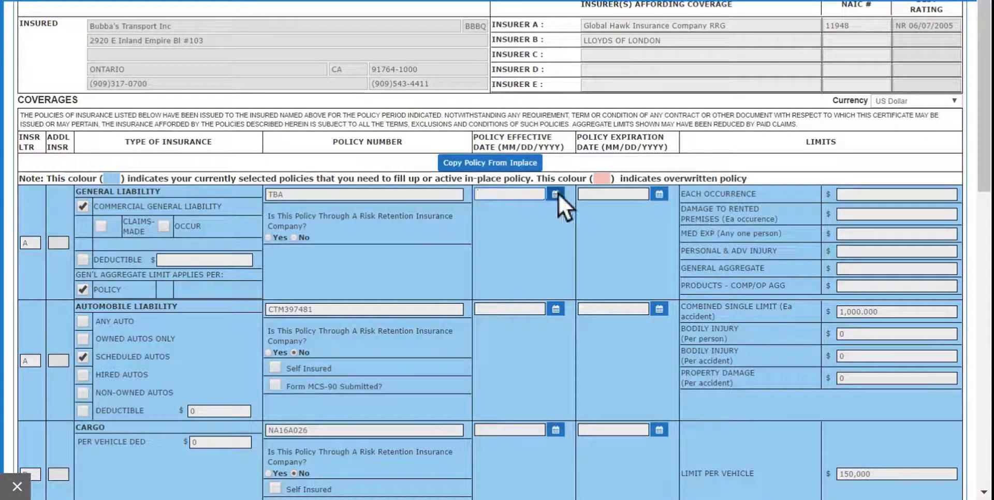
{"action": "left_click", "coordinate": [555, 193]}
{"action": "left_click", "coordinate": [658, 193]}
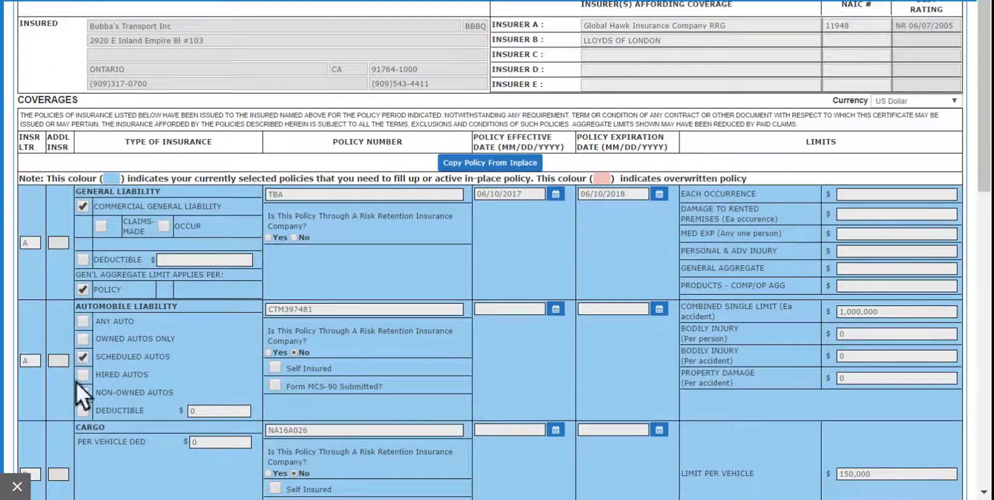
Mark the auto policy as covering hired autos with a 06/10/2017–06/10/2018 term.
{"action": "left_click", "coordinate": [83, 375]}
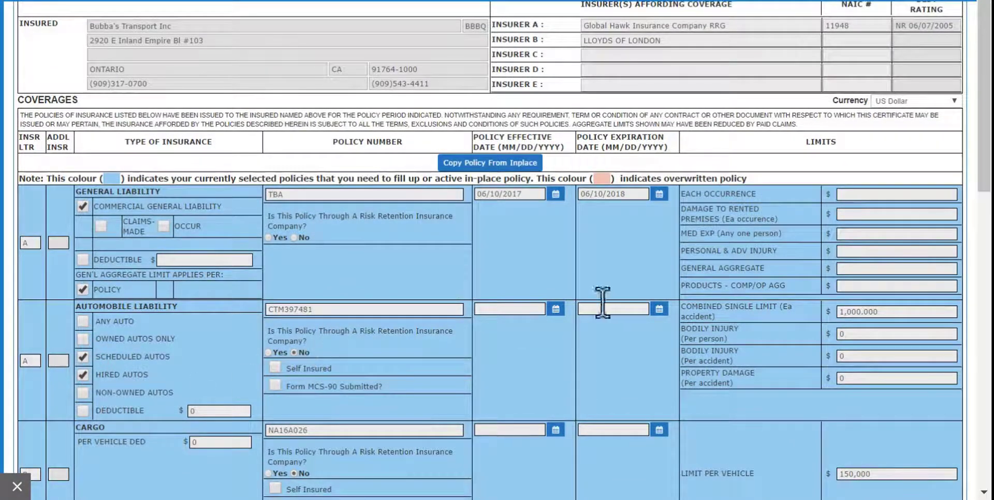
{"action": "left_click", "coordinate": [524, 311]}
{"action": "left_click", "coordinate": [555, 308]}
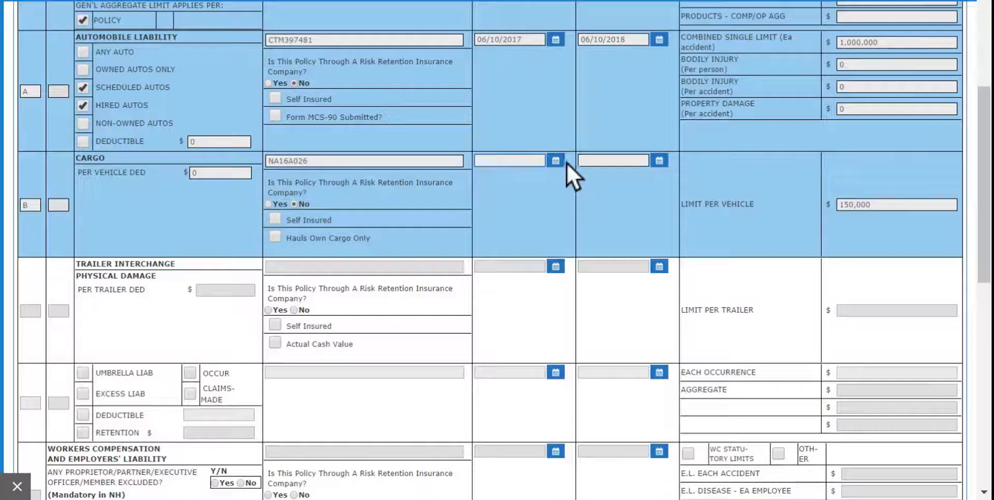
{"action": "scroll", "coordinate": [636, 306], "scroll_direction": "down", "scroll_amount": 5}
{"action": "left_click", "coordinate": [556, 160]}
Set the cargo policy term to 06/10/2017–06/10/2018.
{"action": "left_click", "coordinate": [555, 160]}
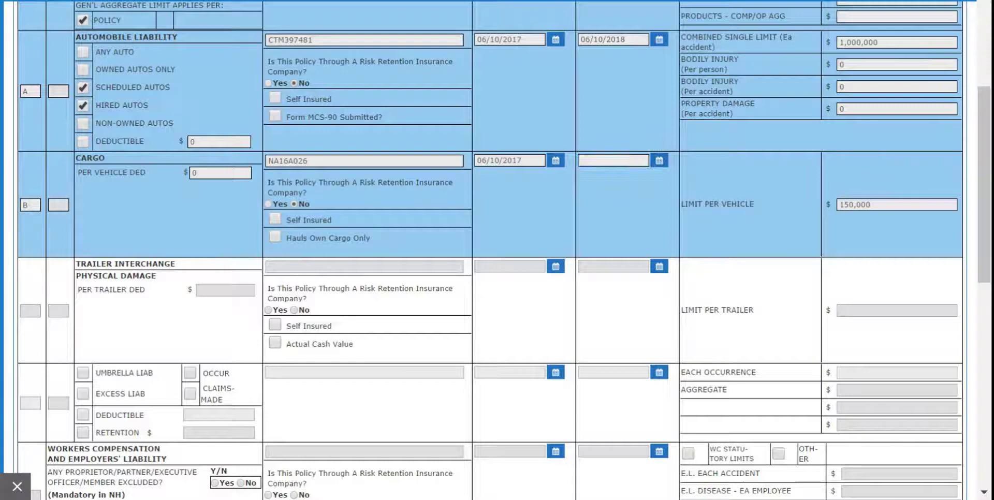
{"action": "left_click", "coordinate": [659, 161]}
{"action": "key", "text": "BackSpace"}
{"action": "type", "text": "8"}
{"action": "left_click", "coordinate": [630, 212]}
Highlight the Insurer B name, Lloyd's of London, and review the cargo coverage.
{"action": "scroll", "coordinate": [312, 204], "scroll_direction": "up", "scroll_amount": 2}
{"action": "scroll", "coordinate": [60, 290], "scroll_direction": "up", "scroll_amount": 3}
{"action": "left_click_drag", "start_coordinate": [665, 40], "coordinate": [606, 40]}
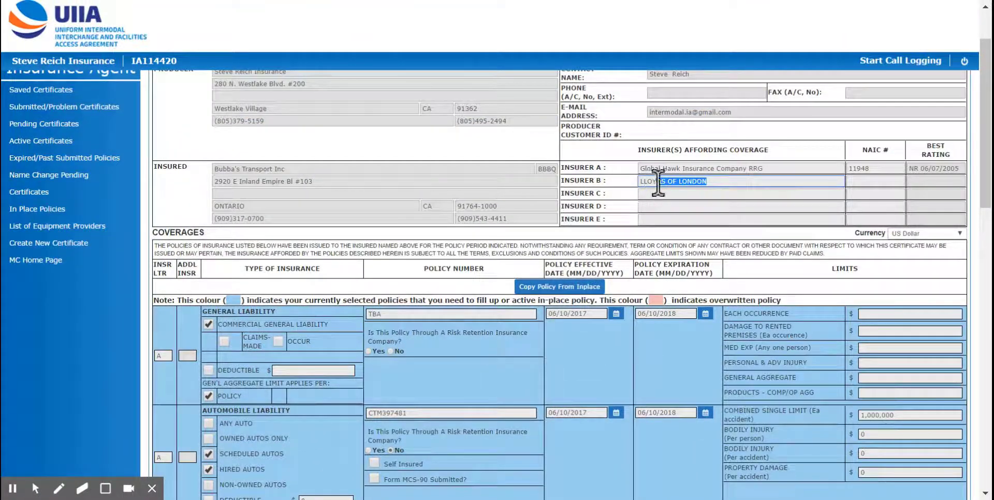
{"action": "scroll", "coordinate": [660, 189], "scroll_direction": "down", "scroll_amount": 1}
{"action": "scroll", "coordinate": [328, 377], "scroll_direction": "down", "scroll_amount": 2}
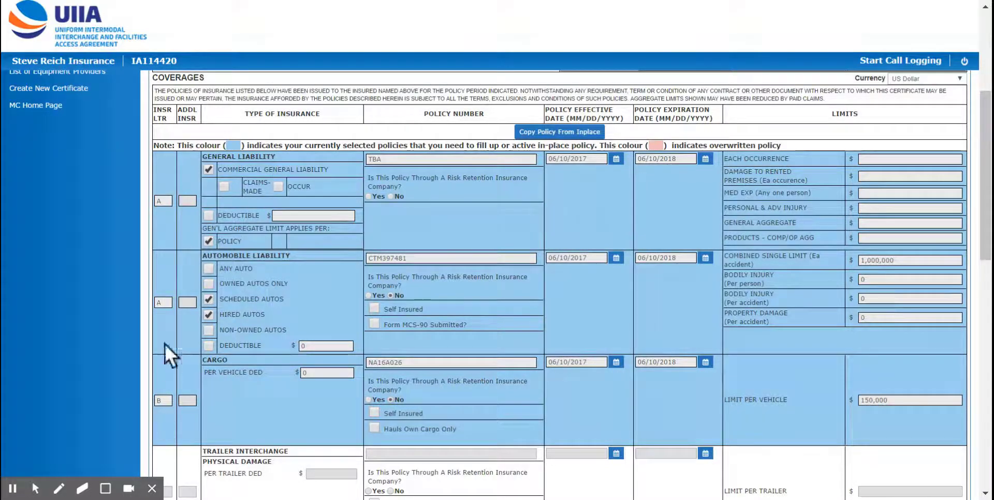
{"action": "scroll", "coordinate": [165, 217], "scroll_direction": "up", "scroll_amount": 3}
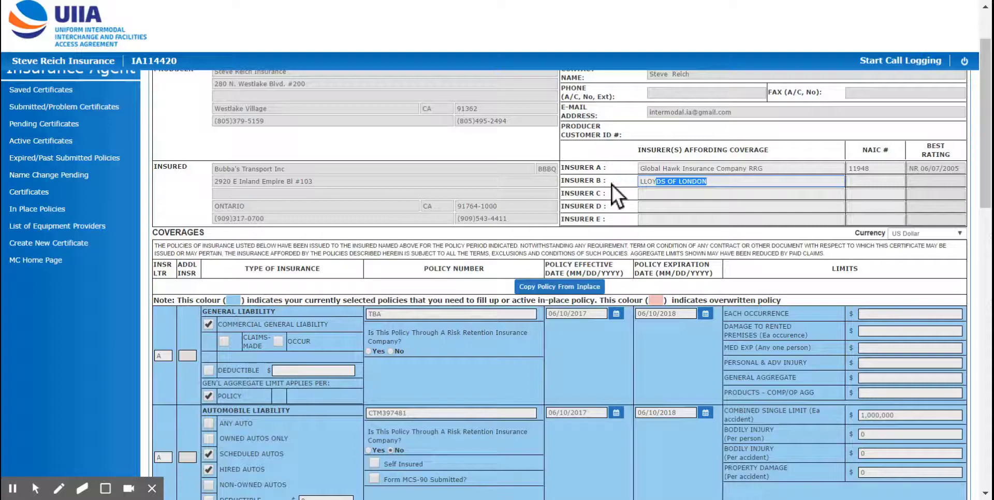
{"action": "scroll", "coordinate": [486, 409], "scroll_direction": "down", "scroll_amount": 4}
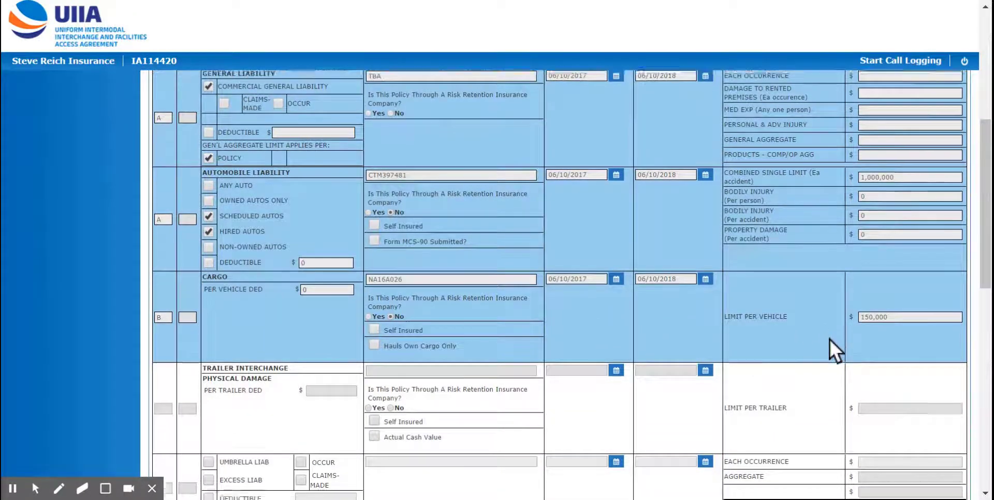
{"action": "scroll", "coordinate": [828, 338], "scroll_direction": "down", "scroll_amount": 2}
{"action": "scroll", "coordinate": [830, 340], "scroll_direction": "down", "scroll_amount": 5}
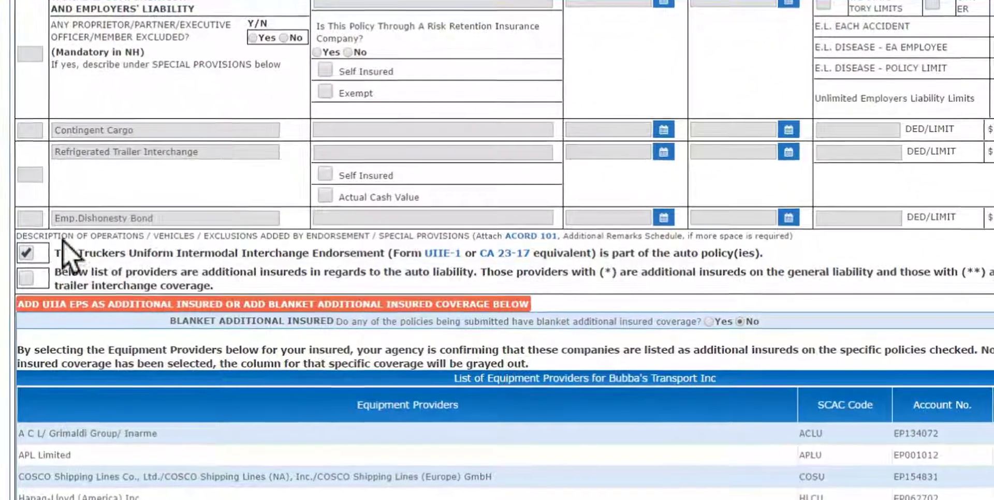
Try naming listed providers as additional insureds, then clear them from Auto, General and Cargo.
{"action": "left_click", "coordinate": [101, 273]}
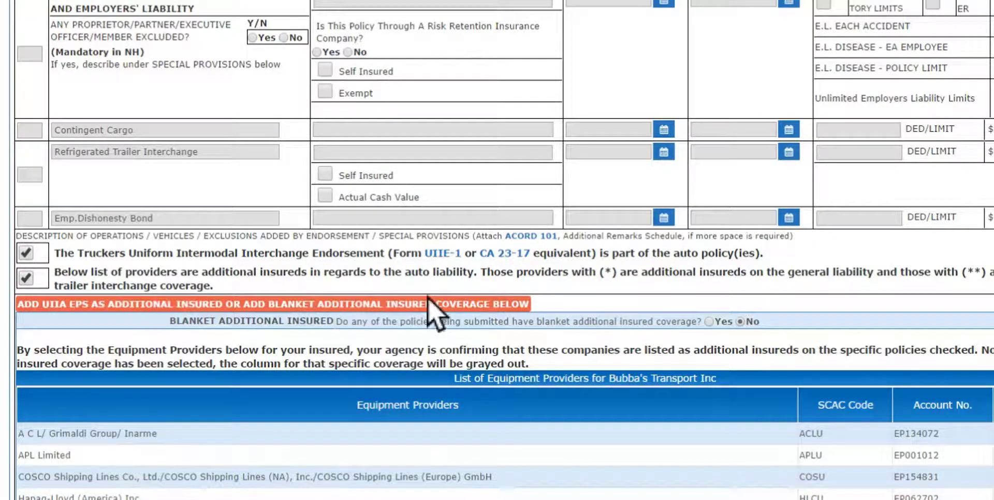
{"action": "scroll", "coordinate": [909, 346], "scroll_direction": "down", "scroll_amount": 2}
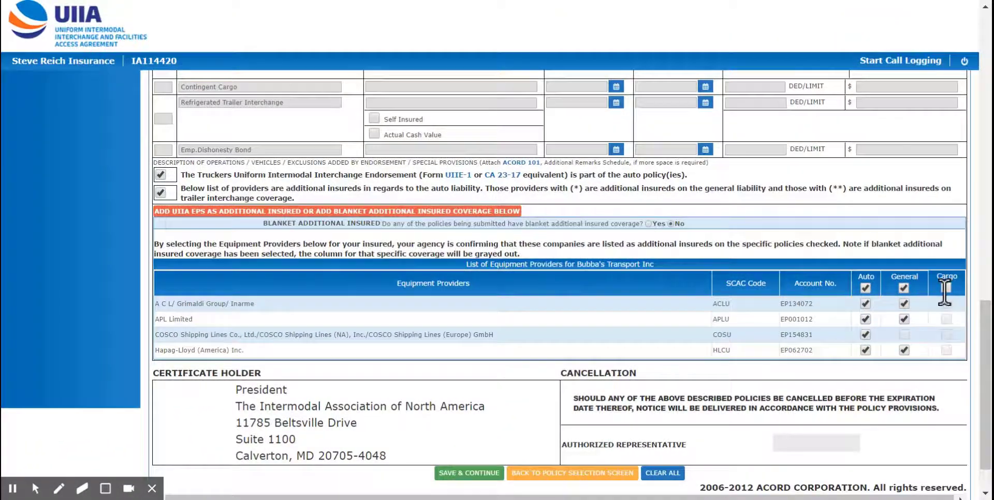
{"action": "left_click", "coordinate": [945, 289]}
{"action": "left_click", "coordinate": [161, 192]}
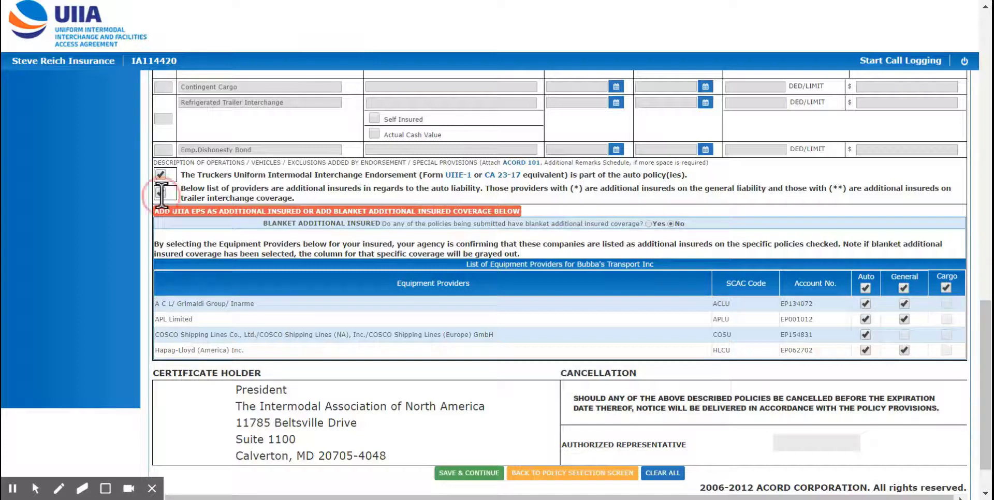
{"action": "left_click", "coordinate": [866, 286]}
{"action": "left_click", "coordinate": [903, 288]}
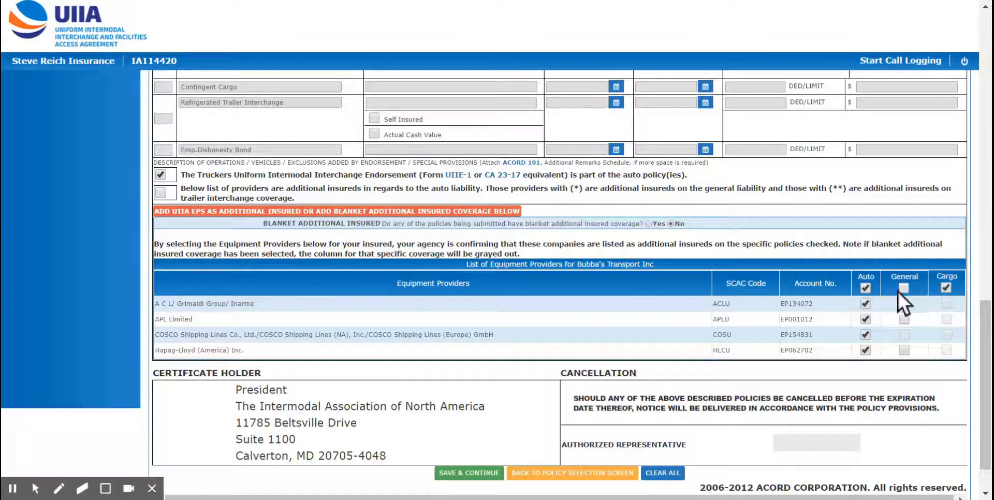
{"action": "left_click", "coordinate": [865, 288]}
{"action": "left_click", "coordinate": [945, 288]}
Set Blanket Additional Insured to Yes for the Auto and General policies.
{"action": "left_click", "coordinate": [648, 223]}
{"action": "left_click", "coordinate": [737, 238]}
{"action": "left_click", "coordinate": [876, 244]}
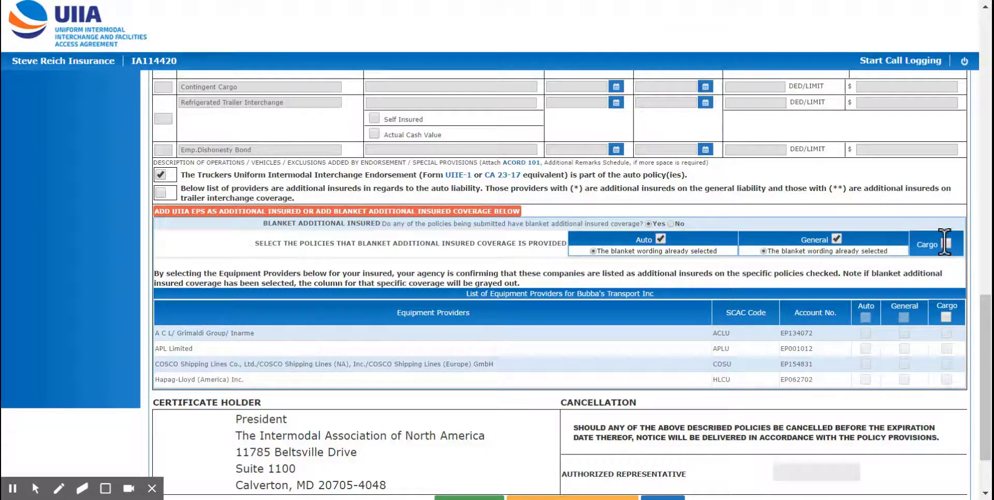
Save the certificate form and continue.
{"action": "scroll", "coordinate": [773, 315], "scroll_direction": "down", "scroll_amount": 2}
{"action": "scroll", "coordinate": [774, 318], "scroll_direction": "down", "scroll_amount": 1}
{"action": "left_click", "coordinate": [461, 426]}
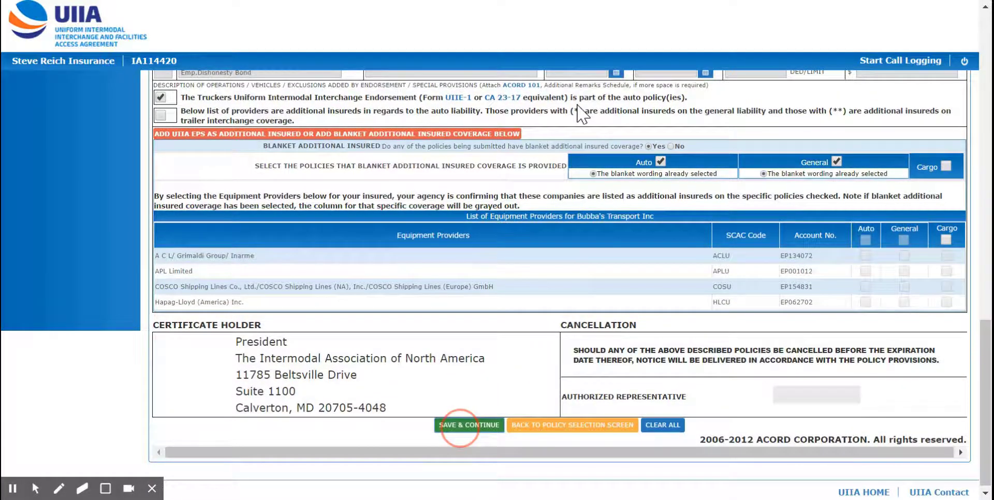
Enter 1,000,000 as the General Liability each-occurrence limit.
{"action": "scroll", "coordinate": [828, 290], "scroll_direction": "up", "scroll_amount": 2}
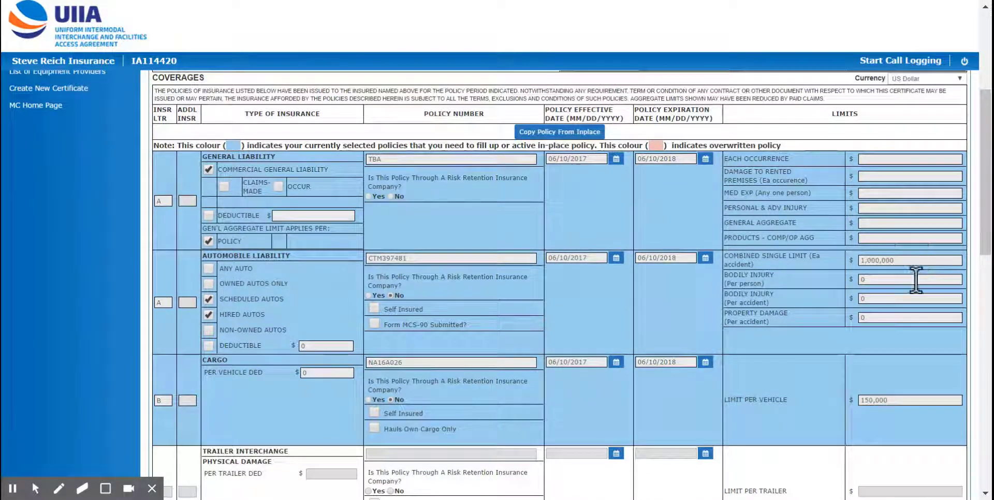
{"action": "scroll", "coordinate": [893, 294], "scroll_direction": "up", "scroll_amount": 3}
{"action": "left_click", "coordinate": [886, 314]}
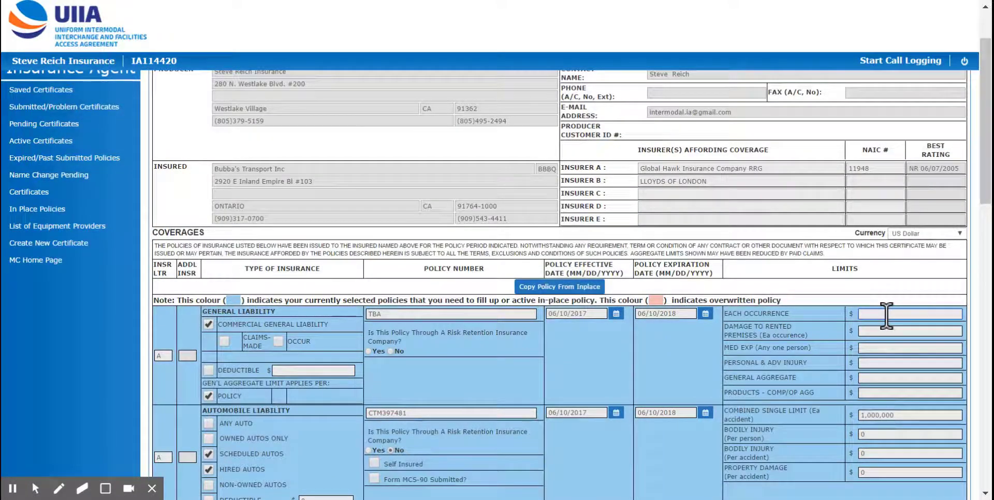
{"action": "type", "text": "1,000,000"}
{"action": "left_click", "coordinate": [668, 368]}
{"action": "scroll", "coordinate": [668, 367], "scroll_direction": "down", "scroll_amount": 3}
{"action": "scroll", "coordinate": [669, 368], "scroll_direction": "down", "scroll_amount": 5}
{"action": "scroll", "coordinate": [669, 367], "scroll_direction": "down", "scroll_amount": 5}
{"action": "scroll", "coordinate": [669, 369], "scroll_direction": "down", "scroll_amount": 4}
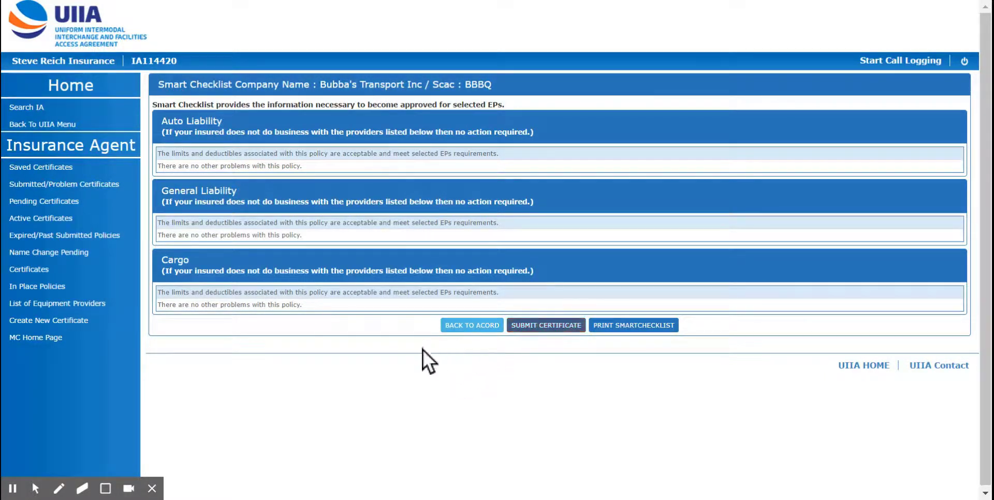
Resave the ACORD form and highlight the Smart Checklist's Type of Auto Policy warning.
{"action": "left_click", "coordinate": [460, 330]}
{"action": "scroll", "coordinate": [381, 324], "scroll_direction": "down", "scroll_amount": 7}
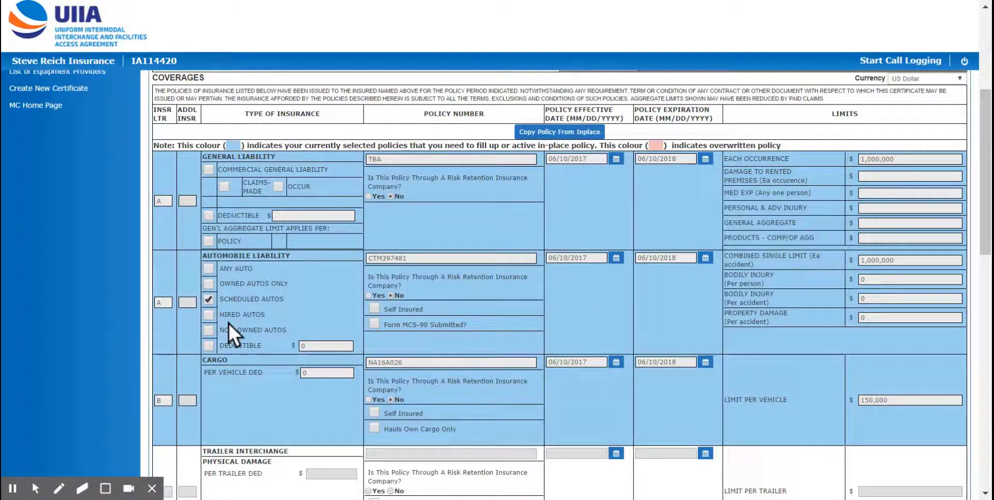
{"action": "scroll", "coordinate": [228, 321], "scroll_direction": "down", "scroll_amount": 5}
{"action": "scroll", "coordinate": [227, 324], "scroll_direction": "down", "scroll_amount": 5}
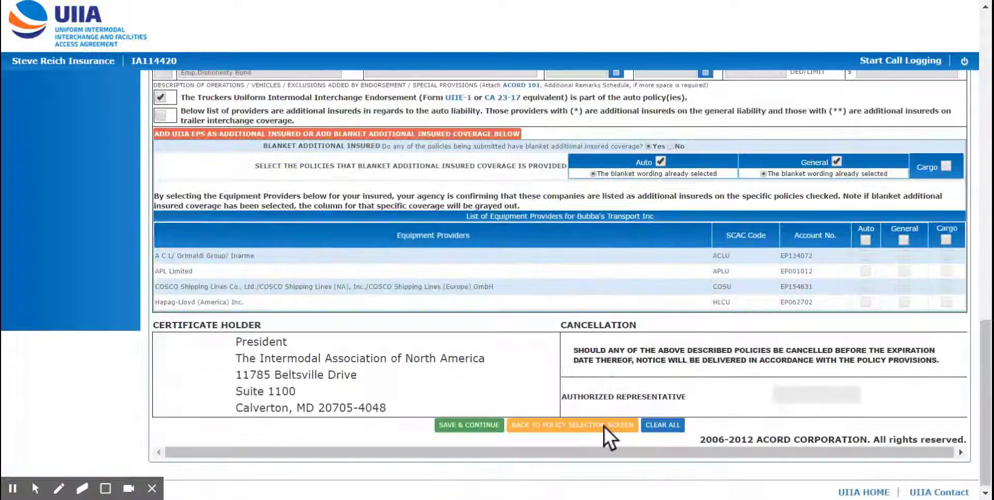
{"action": "left_click", "coordinate": [479, 430]}
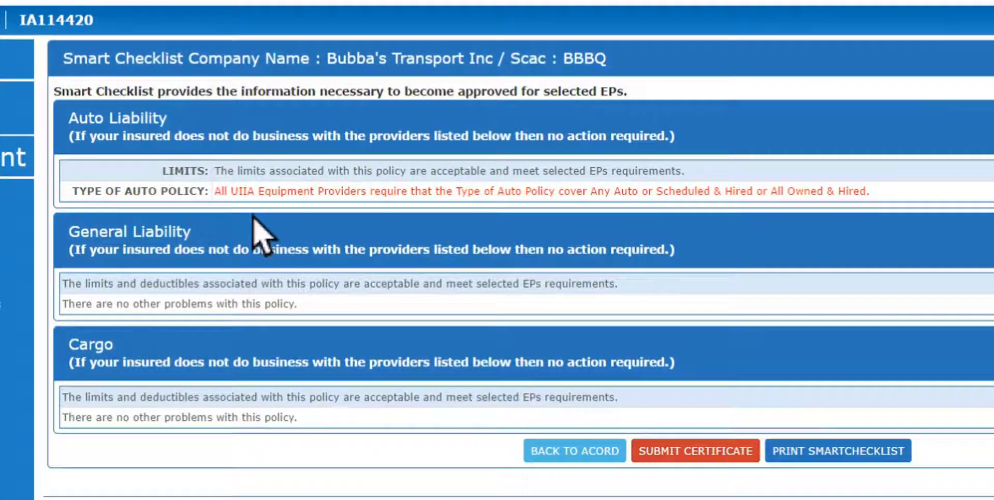
{"action": "mouse_move", "coordinate": [216, 191]}
{"action": "left_mouse_down"}
{"action": "mouse_move", "coordinate": [490, 193]}
{"action": "mouse_move", "coordinate": [838, 228]}
{"action": "left_mouse_up"}
Go back to the ACORD form and resave it so the checklist shows no problems.
{"action": "left_click", "coordinate": [390, 275]}
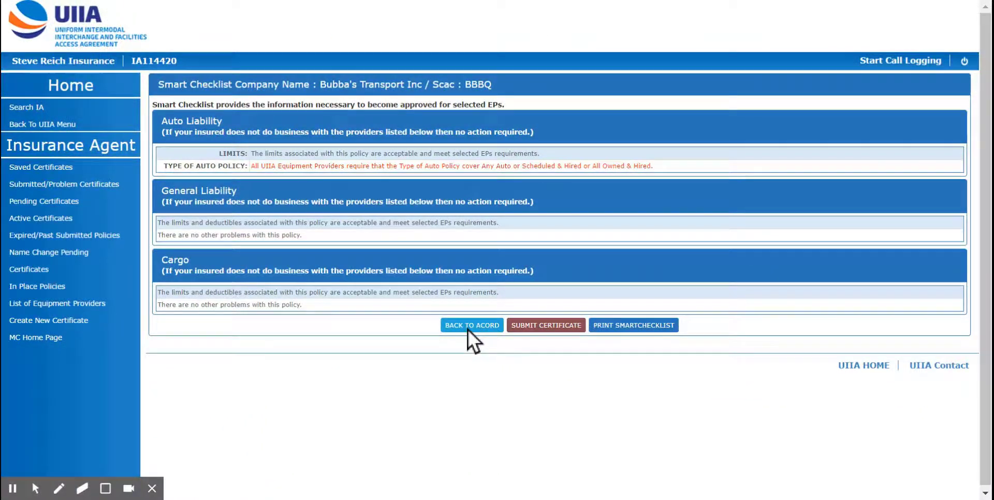
{"action": "left_click", "coordinate": [467, 327]}
{"action": "scroll", "coordinate": [461, 346], "scroll_direction": "down", "scroll_amount": 7}
{"action": "scroll", "coordinate": [459, 355], "scroll_direction": "down", "scroll_amount": 5}
{"action": "scroll", "coordinate": [486, 359], "scroll_direction": "down", "scroll_amount": 5}
{"action": "scroll", "coordinate": [482, 388], "scroll_direction": "down", "scroll_amount": 1}
{"action": "left_click", "coordinate": [456, 420]}
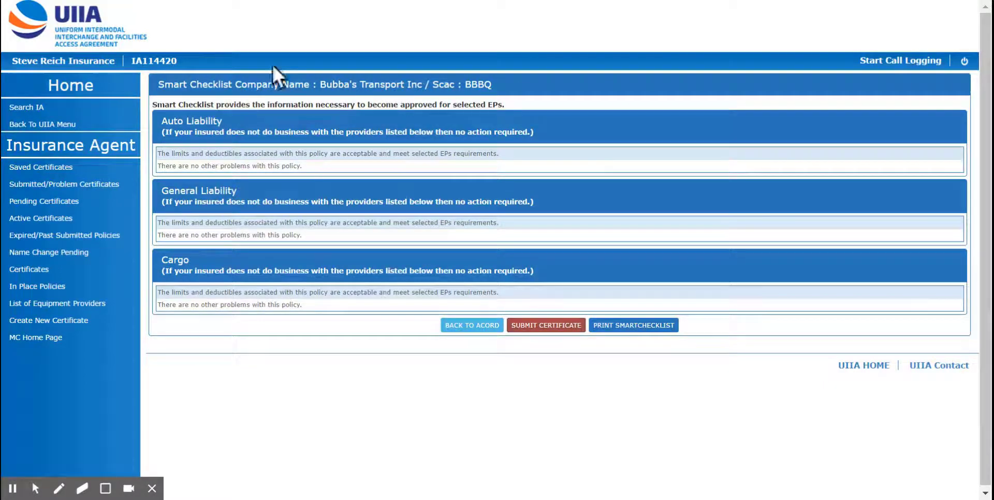
Submit the certificate from the Smart Checklist page.
{"action": "left_click", "coordinate": [553, 325]}
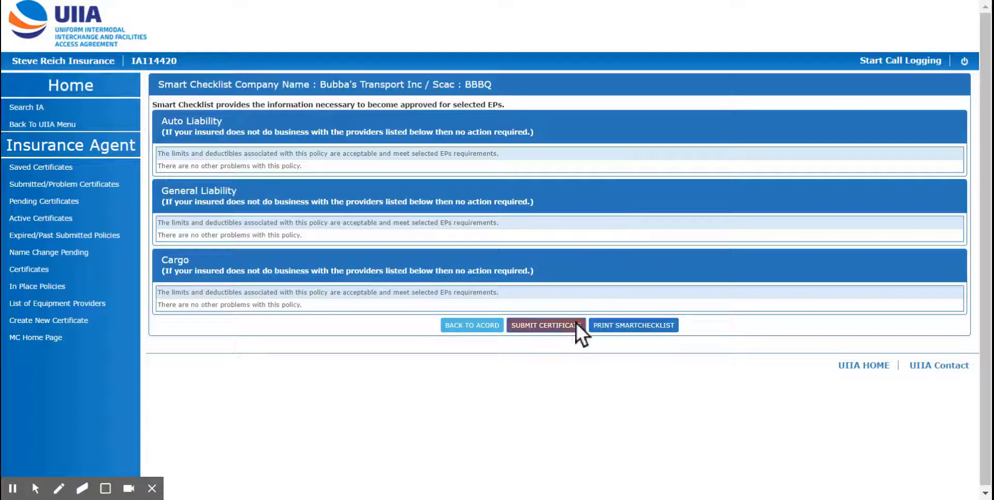